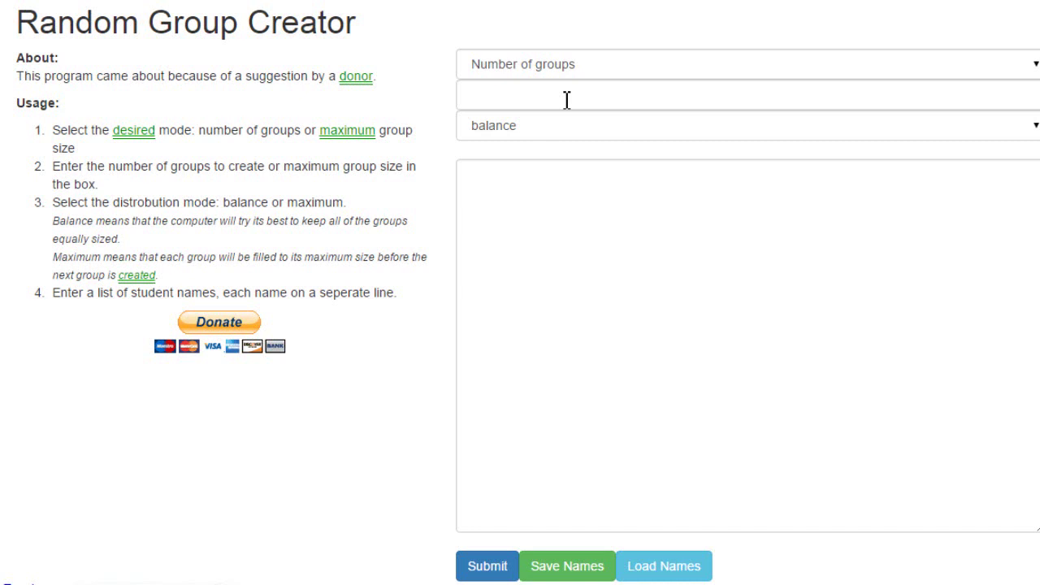
# Set the group count to 7 and paste the list of 21 player names
pyautogui.click(566, 100)
pyautogui.write('7')
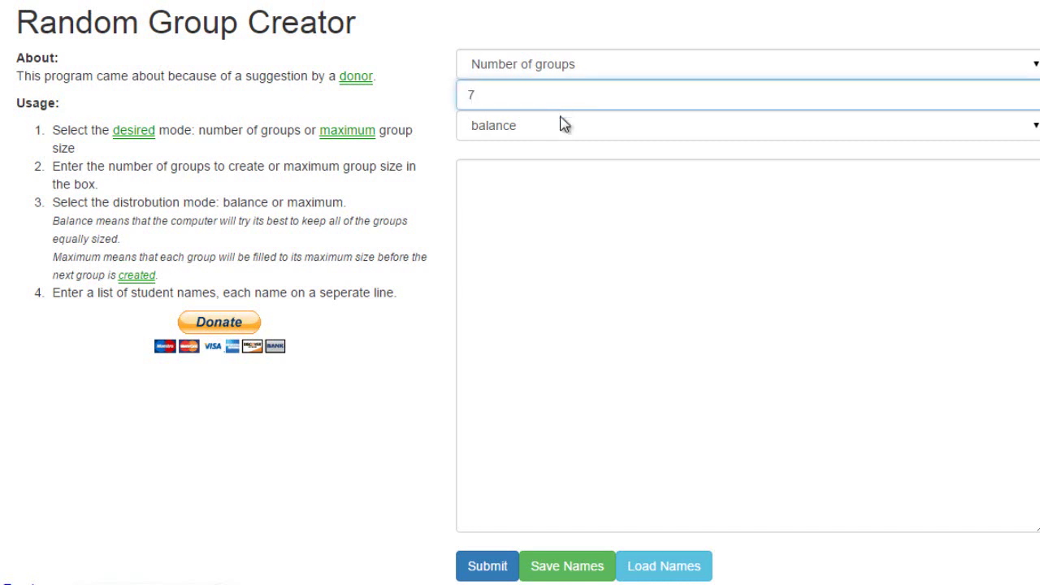
pyautogui.click(549, 205)
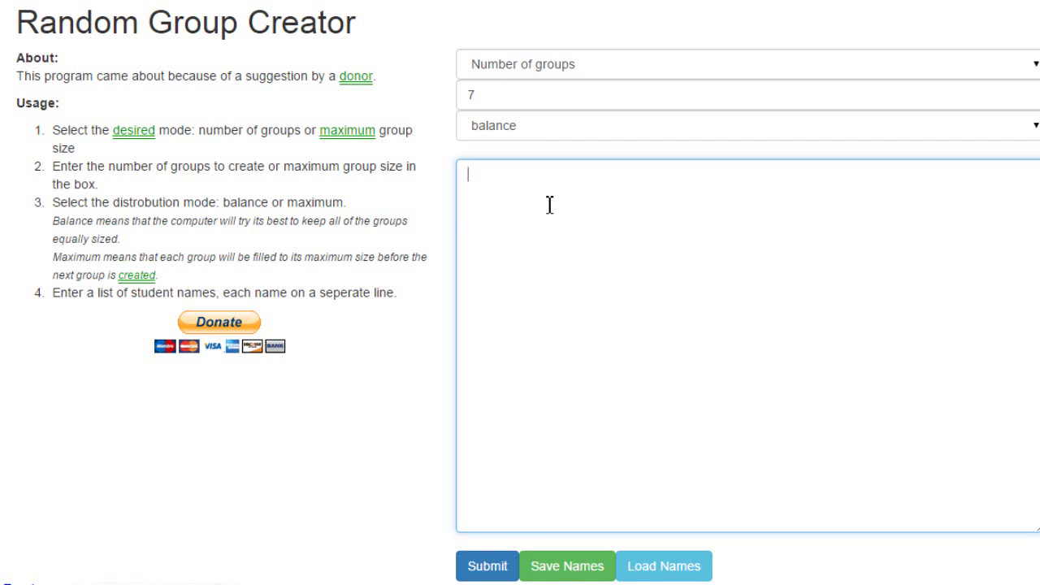
pyautogui.hotkey('ctrl', 'v')
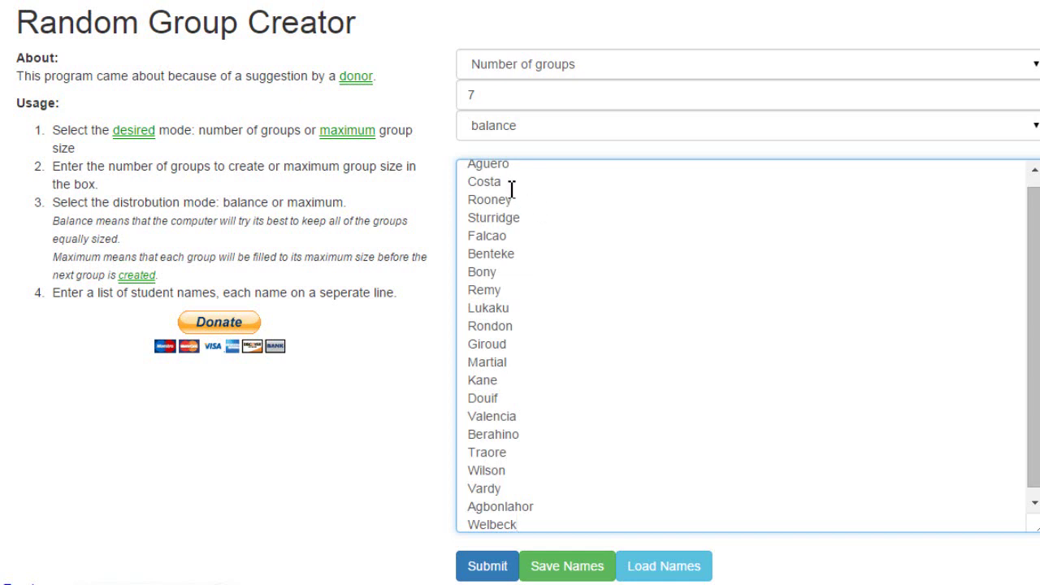
# Check through the pasted names line by line, one surname per line
pyautogui.click(496, 239)
pyautogui.click(494, 253)
pyautogui.click(488, 272)
pyautogui.click(497, 291)
pyautogui.click(499, 309)
pyautogui.scroll(-1, 510, 499)
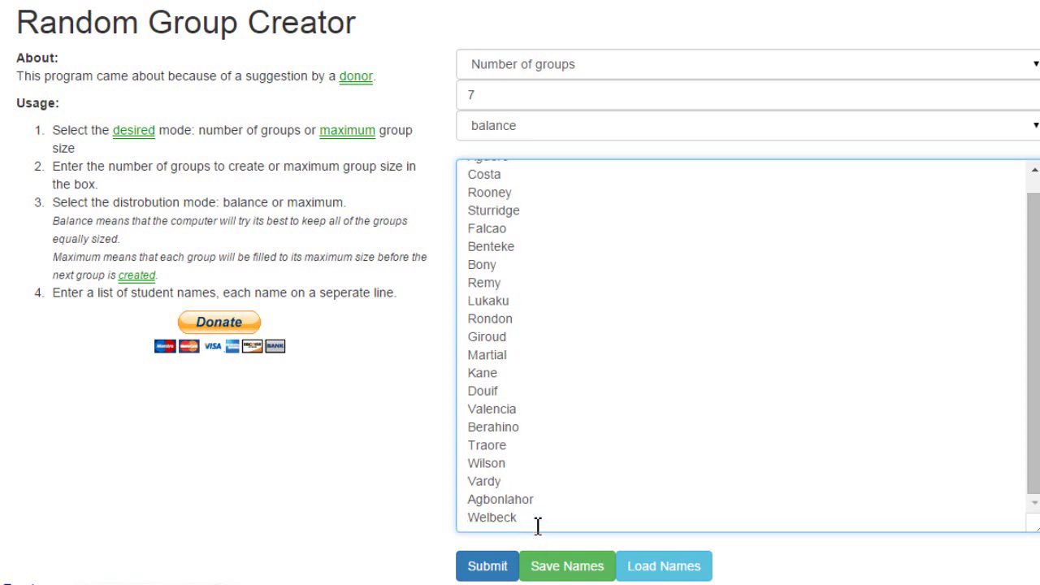
# Submit the form to split the 21 names into seven random groups of three
pyautogui.click(505, 573)
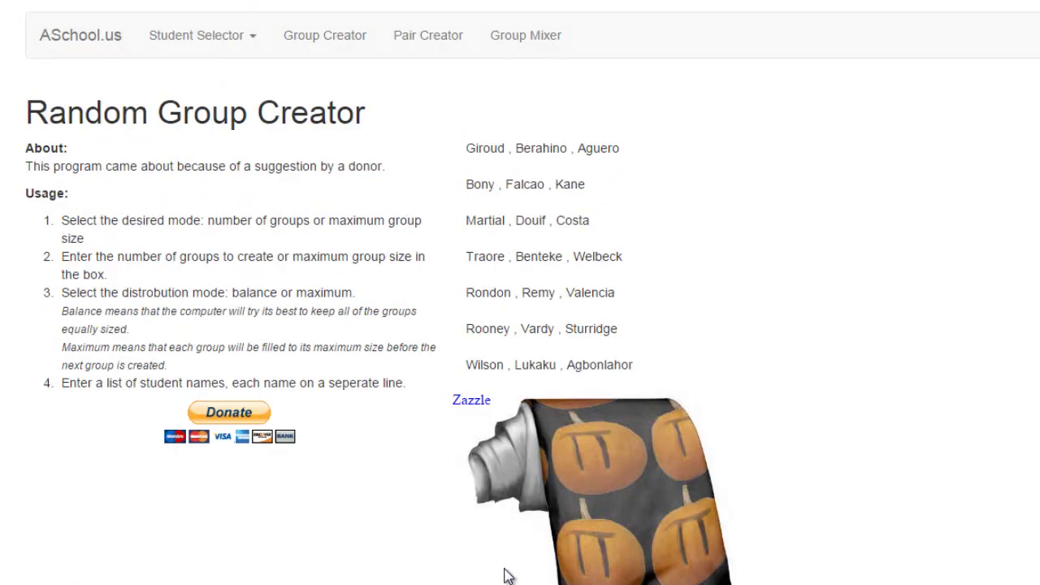